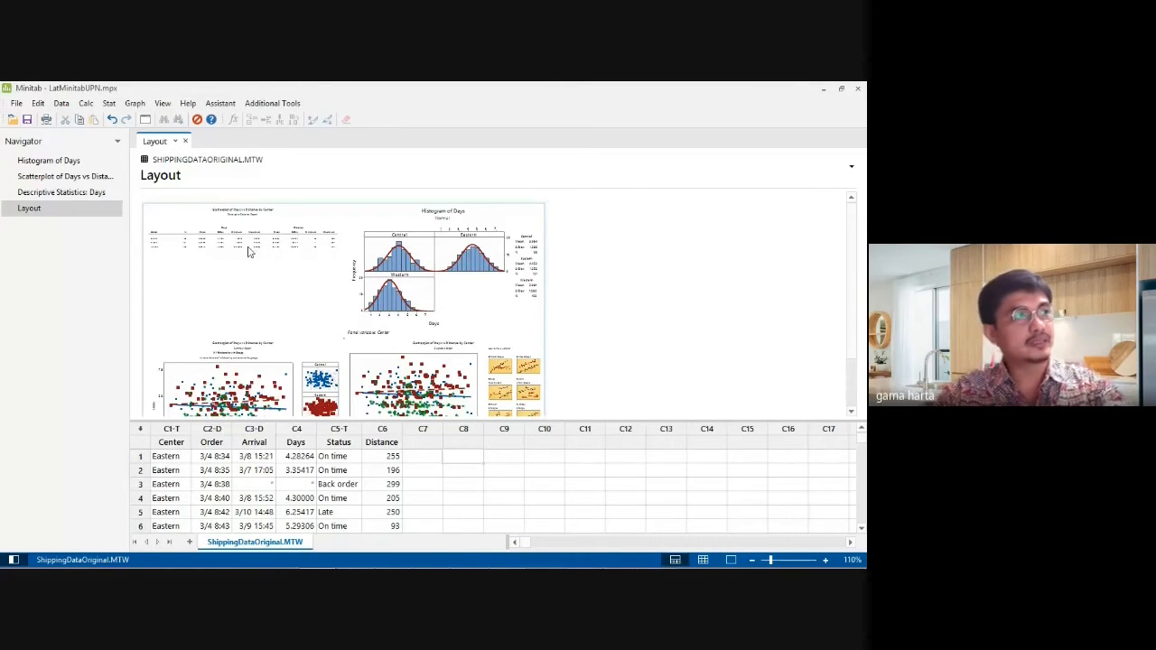
# - Set up a one-way ANOVA with Days as the response and Center as the factor
pyautogui.click(416, 470)
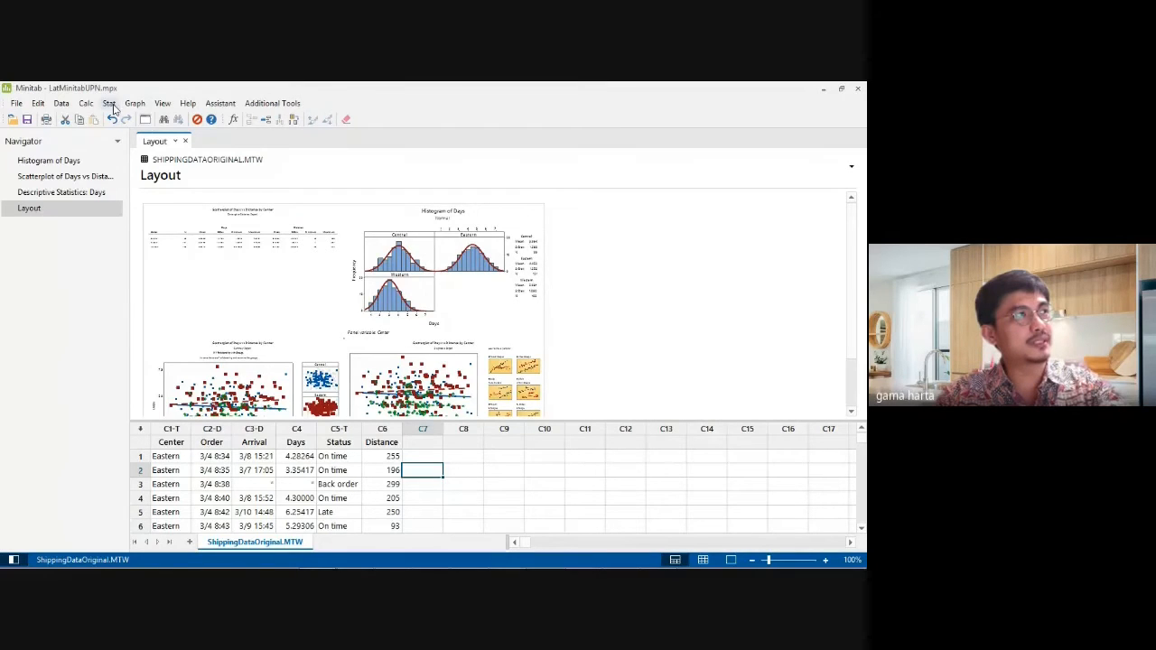
pyautogui.click(111, 104)
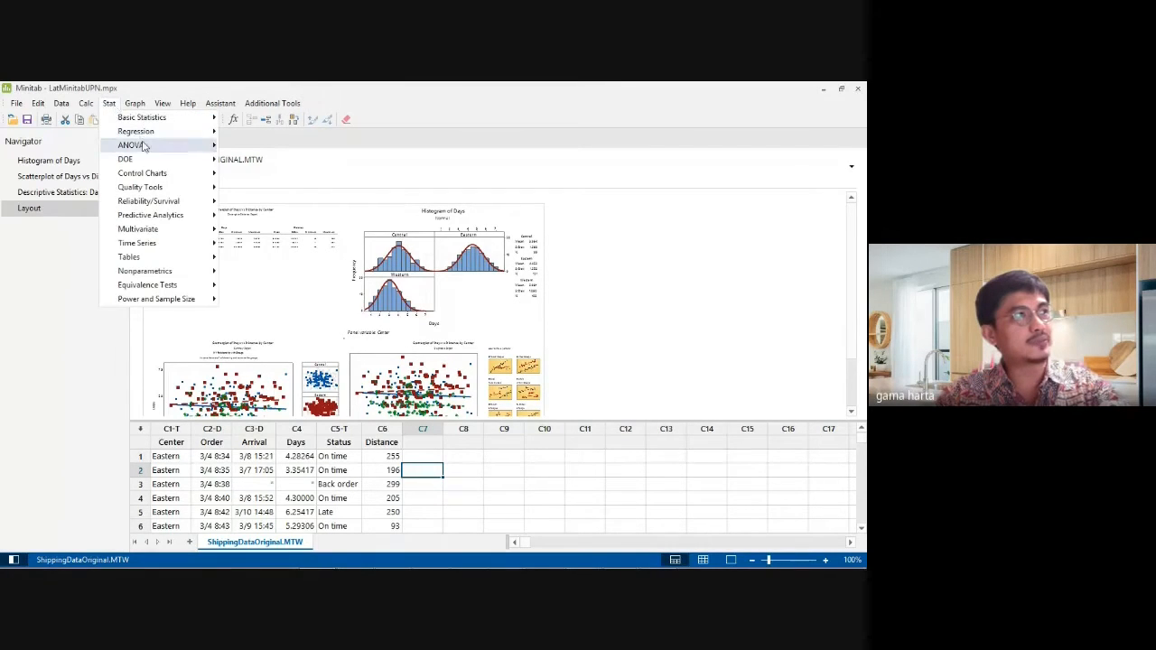
pyautogui.moveTo(143, 146)
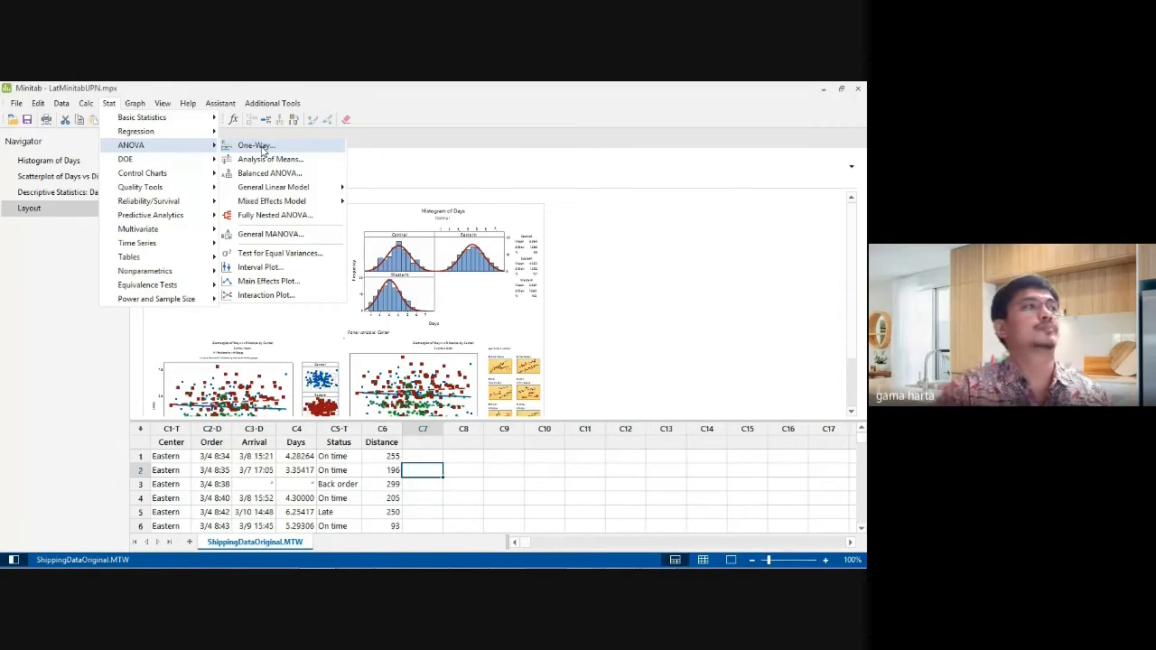
pyautogui.click(256, 145)
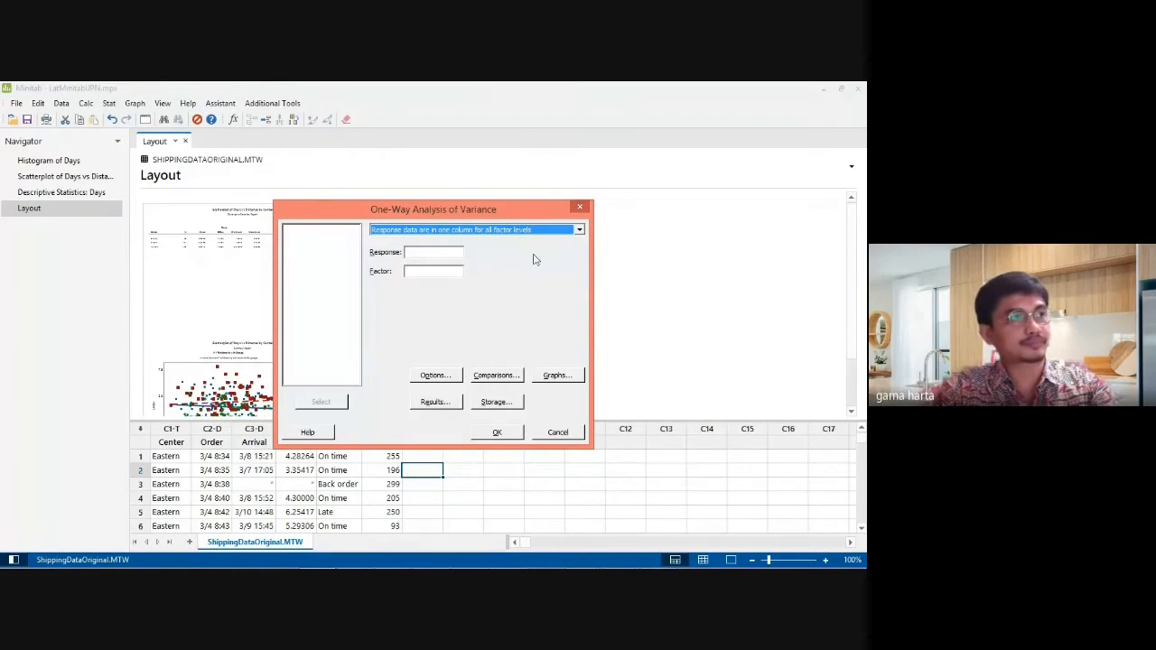
pyautogui.click(447, 253)
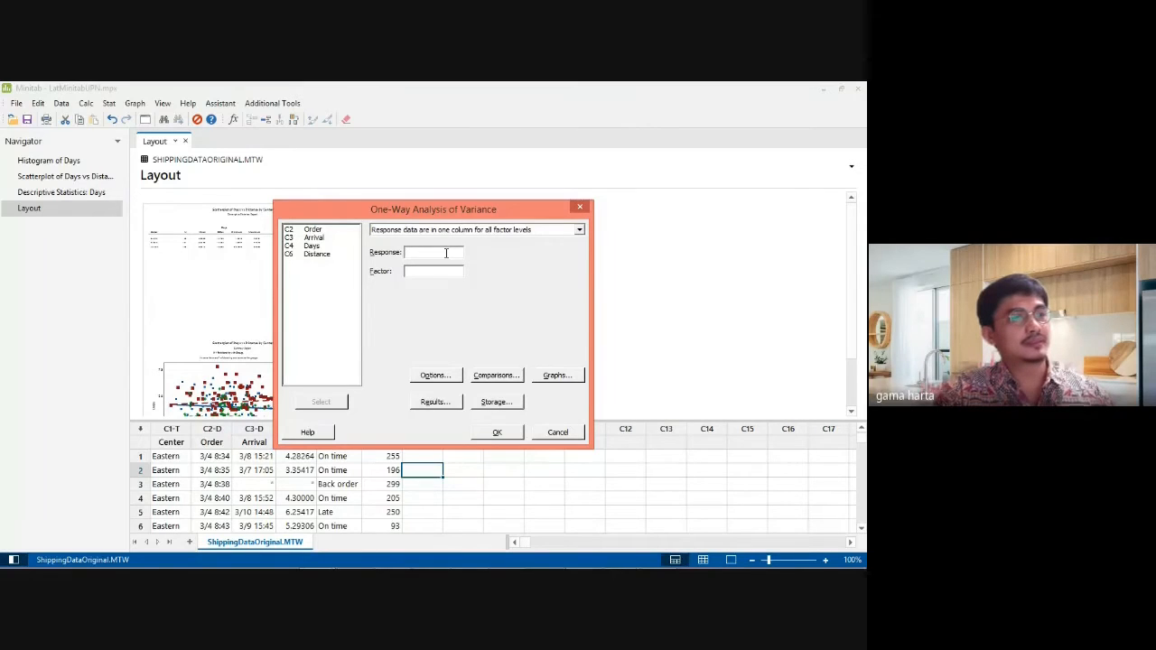
pyautogui.click(319, 247)
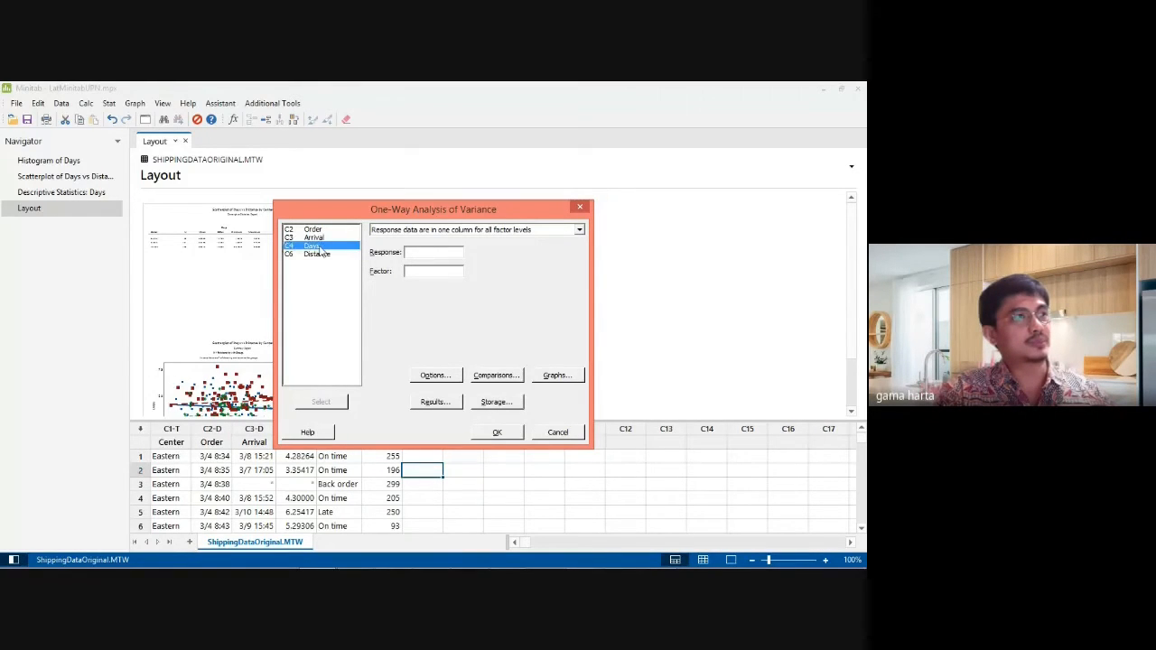
pyautogui.doubleClick(319, 248)
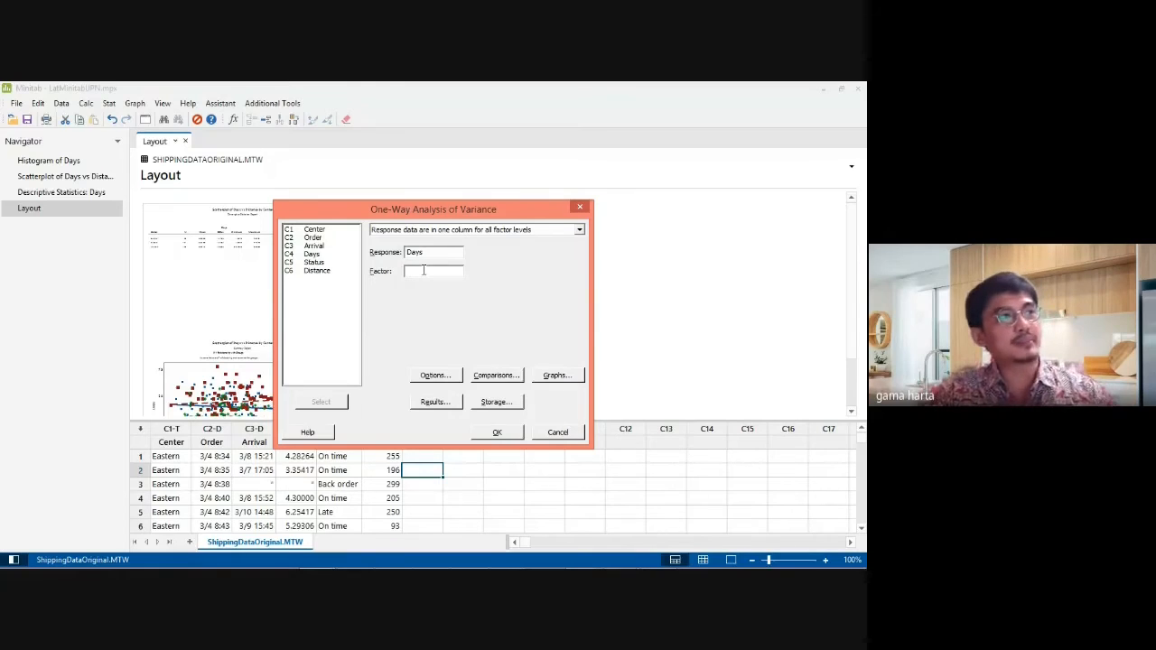
pyautogui.doubleClick(316, 231)
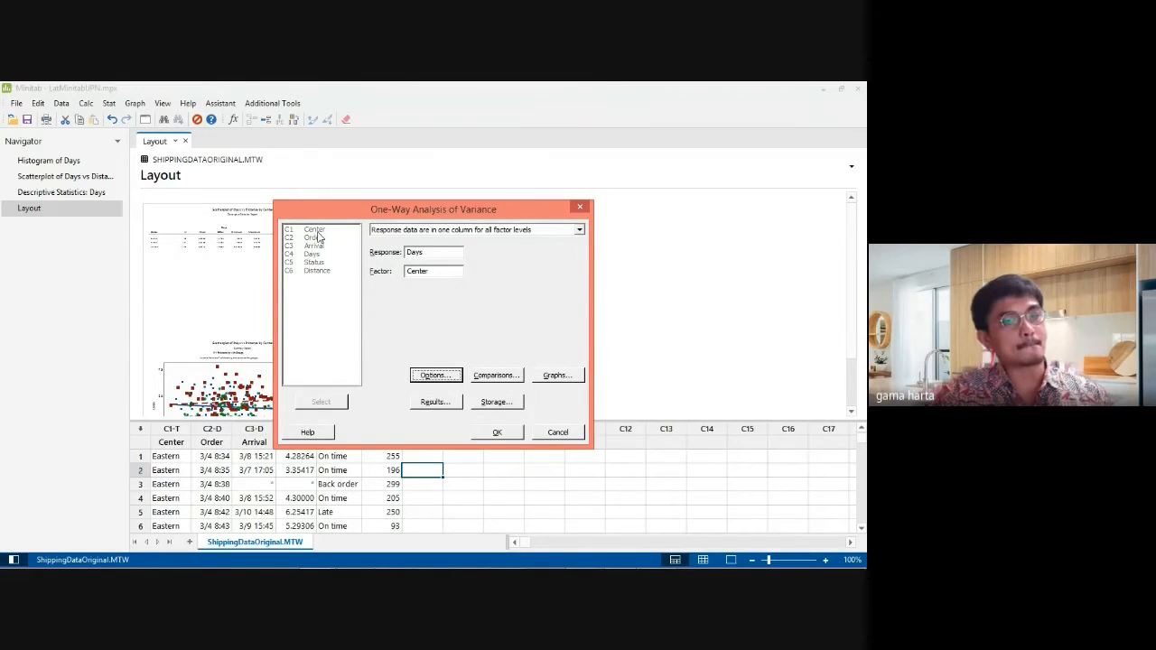
# - Add the Tukey comparison procedure to the one-way ANOVA
pyautogui.click(496, 376)
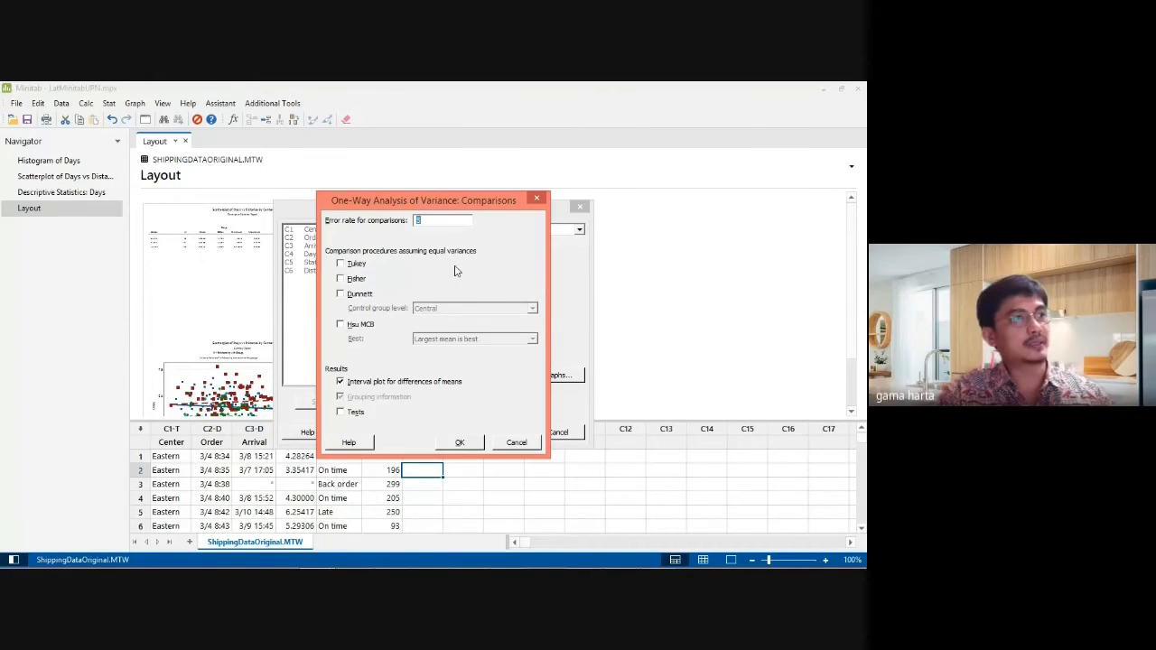
pyautogui.click(350, 264)
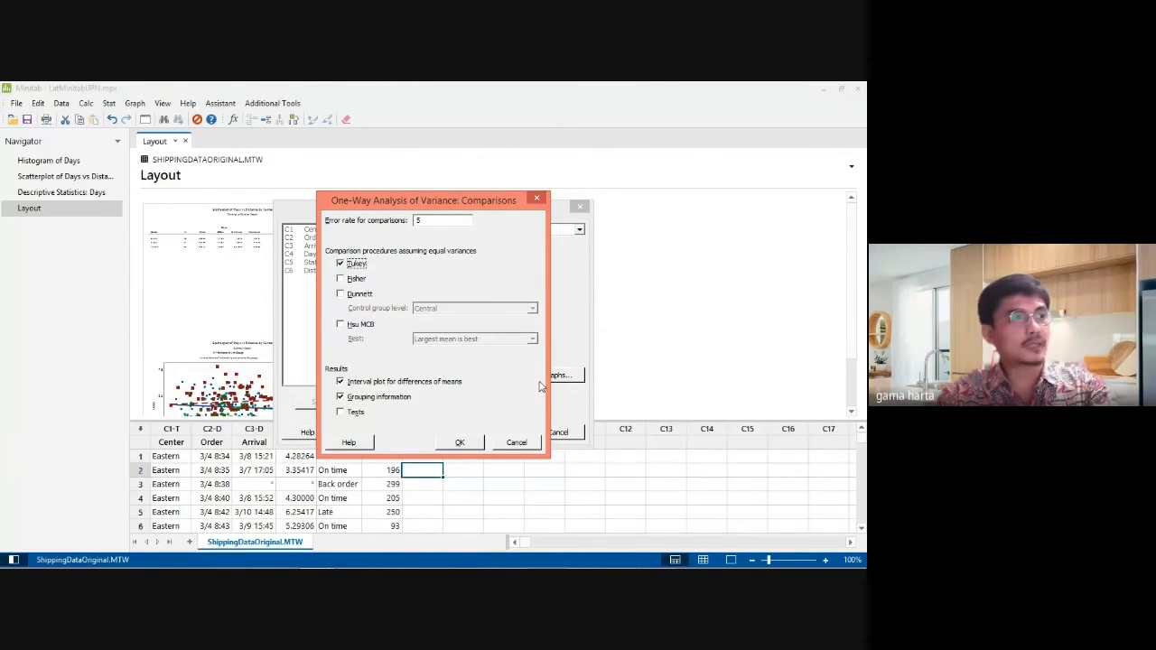
pyautogui.click(467, 448)
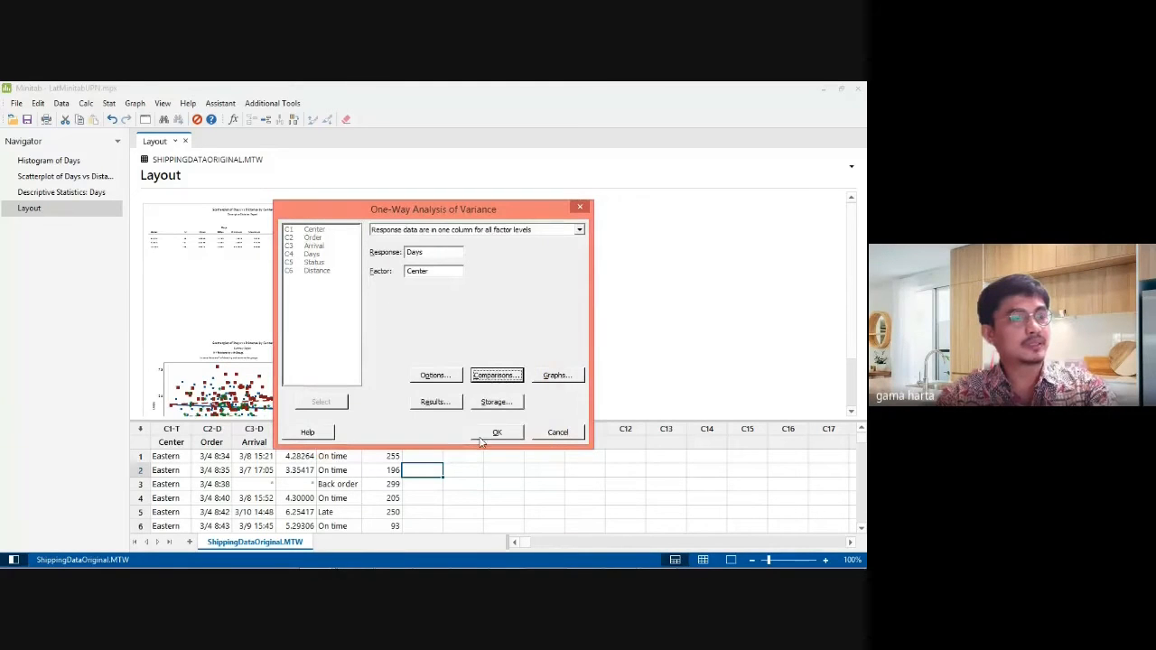
# - Include an individual value plot, a boxplot of data and four-in-one residual plots, and run the one-way ANOVA
pyautogui.click(557, 377)
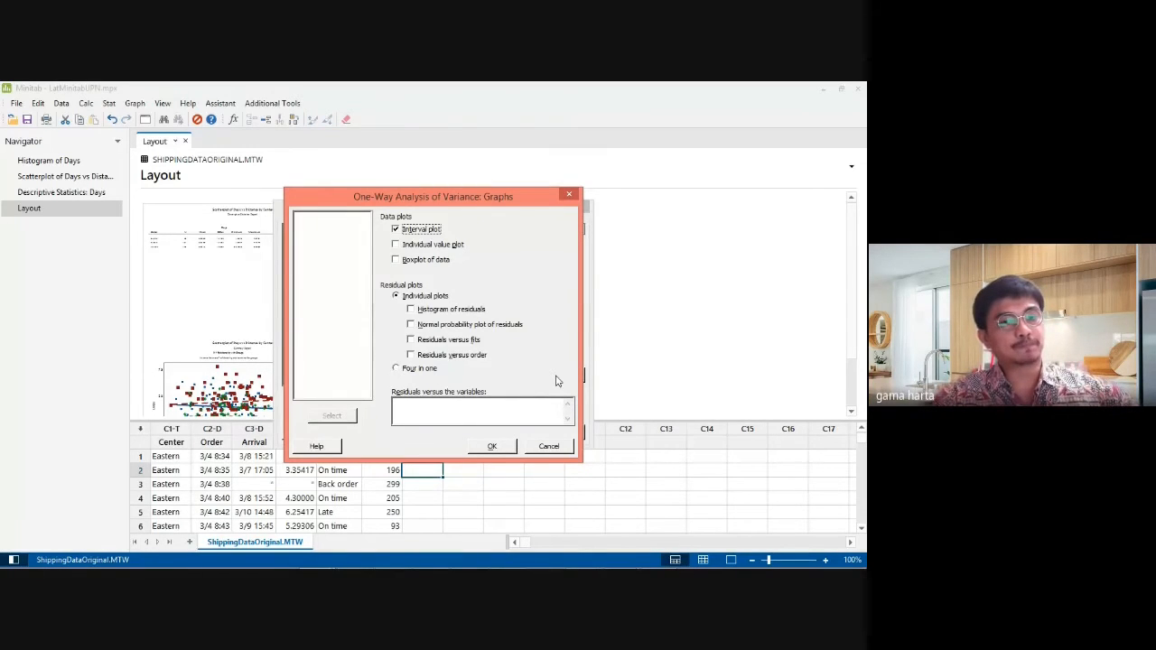
pyautogui.click(398, 244)
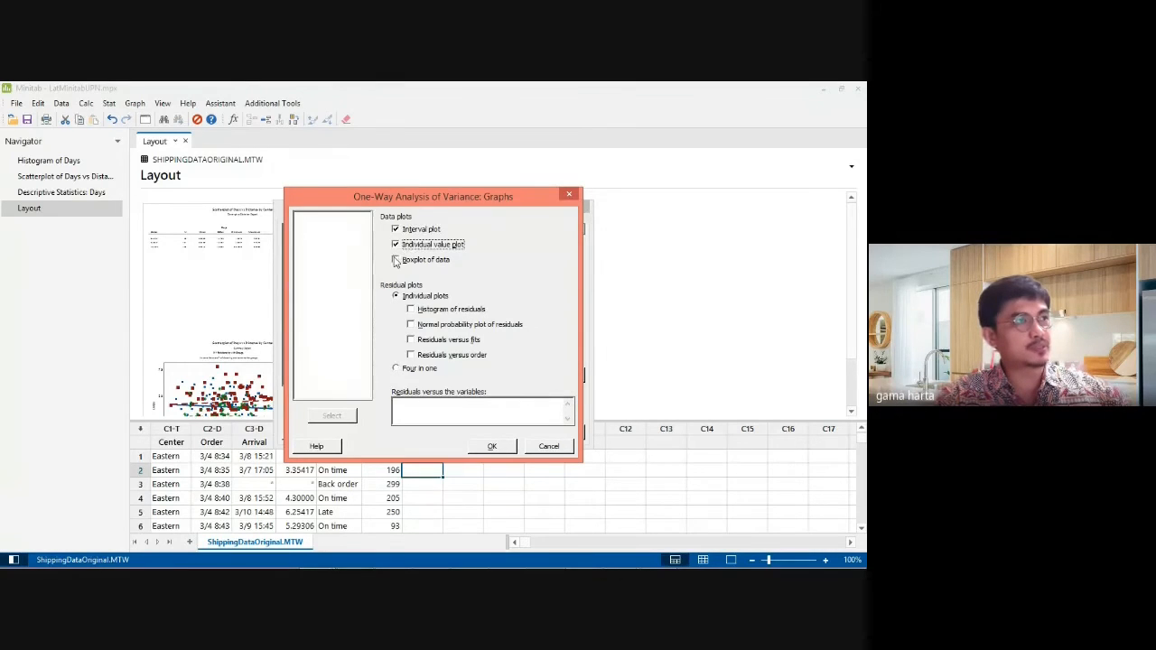
pyautogui.click(395, 260)
pyautogui.click(394, 260)
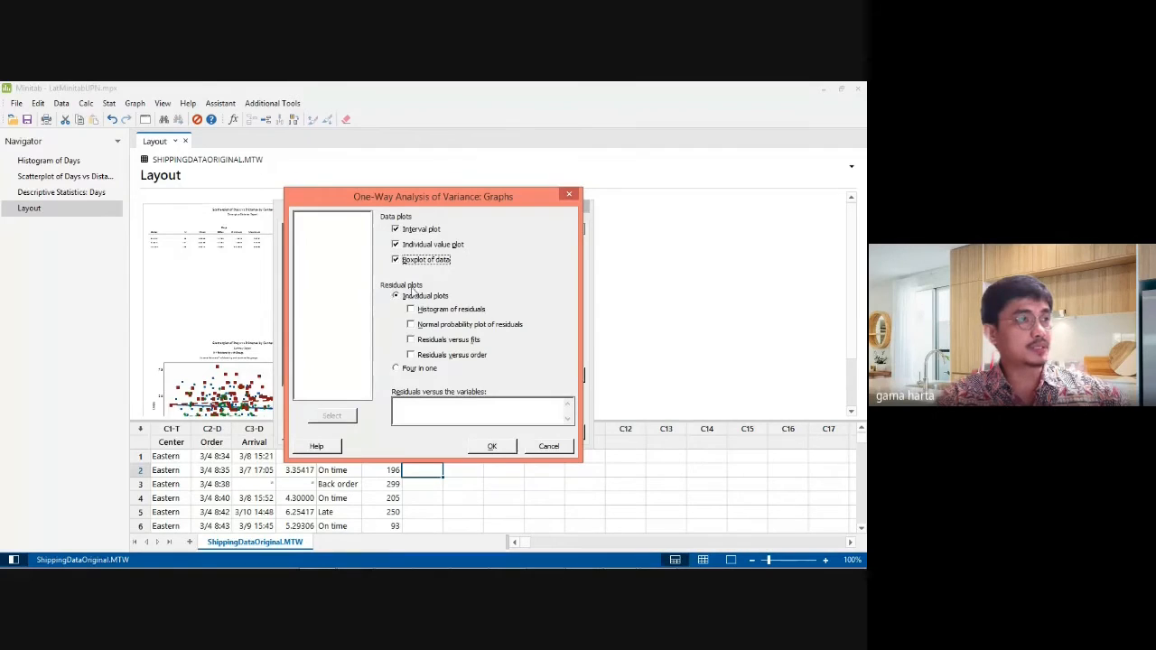
pyautogui.click(396, 370)
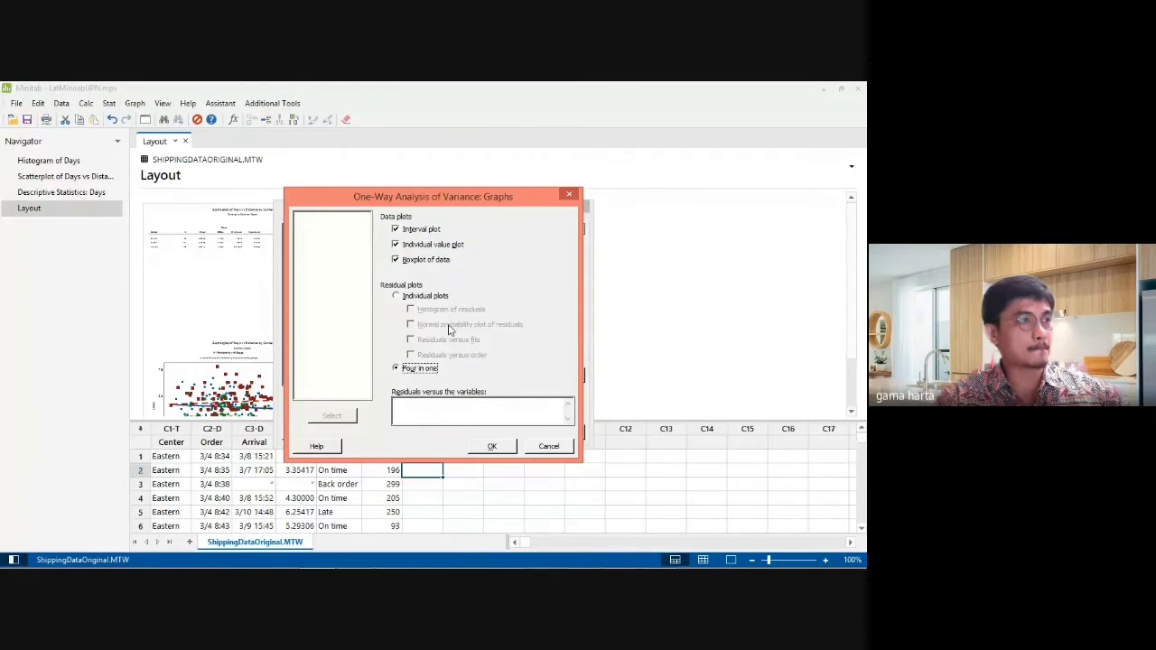
pyautogui.click(491, 446)
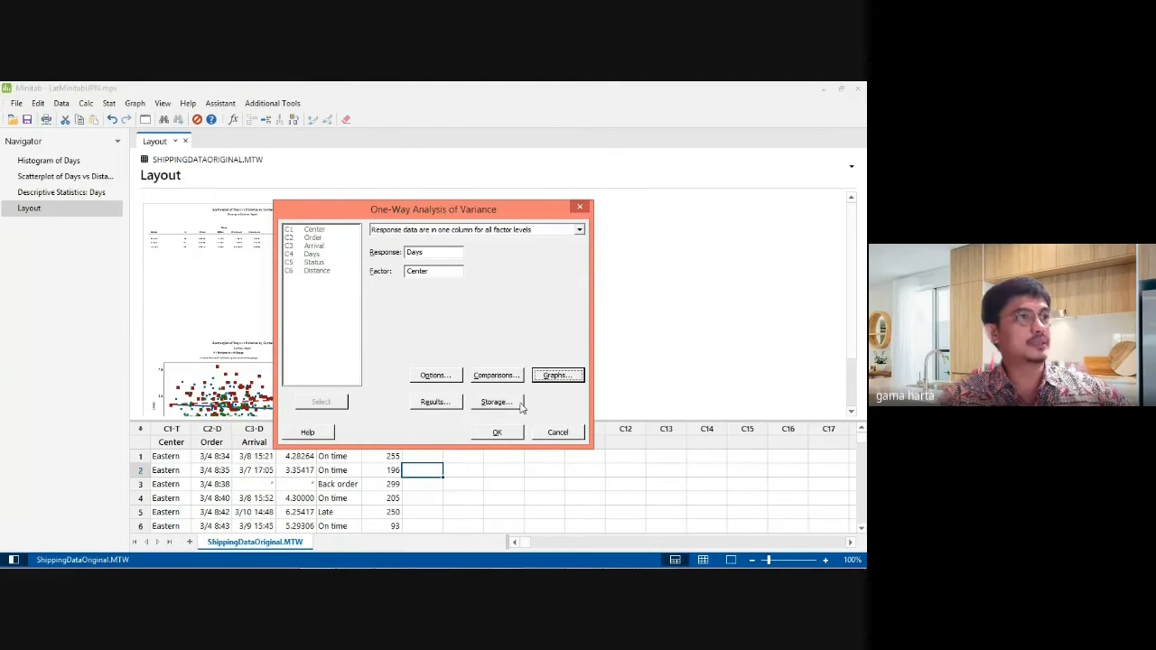
pyautogui.click(499, 433)
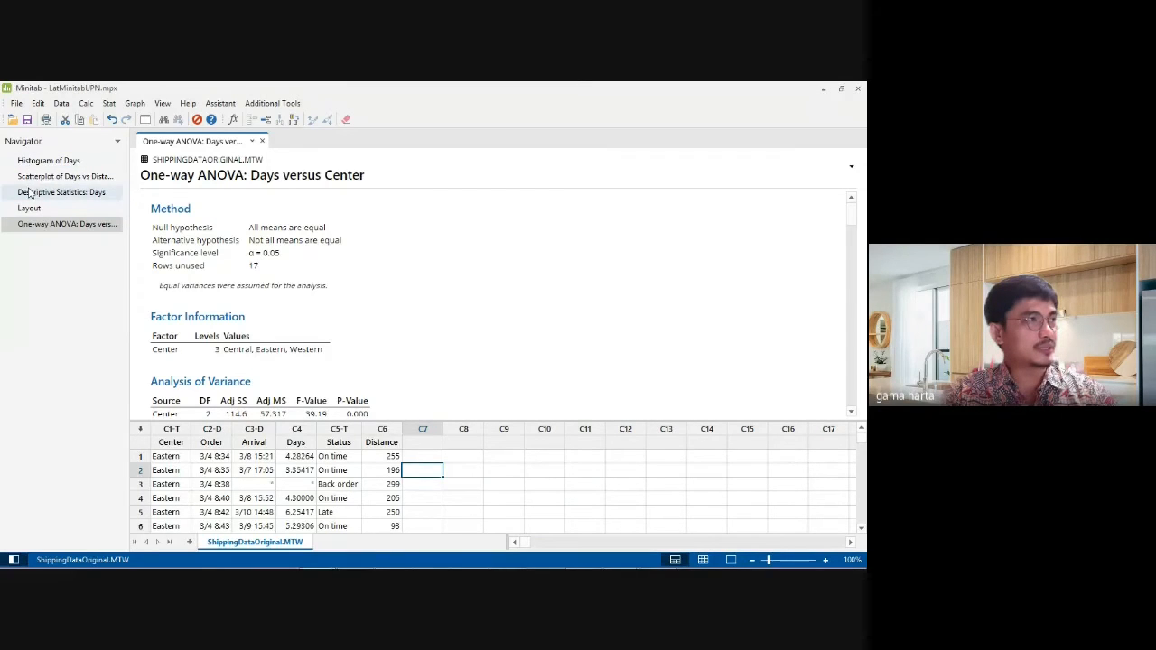
# - Examine the hypotheses, factor information, Analysis of Variance table, model summary and means in the one-way ANOVA report
pyautogui.click(42, 228)
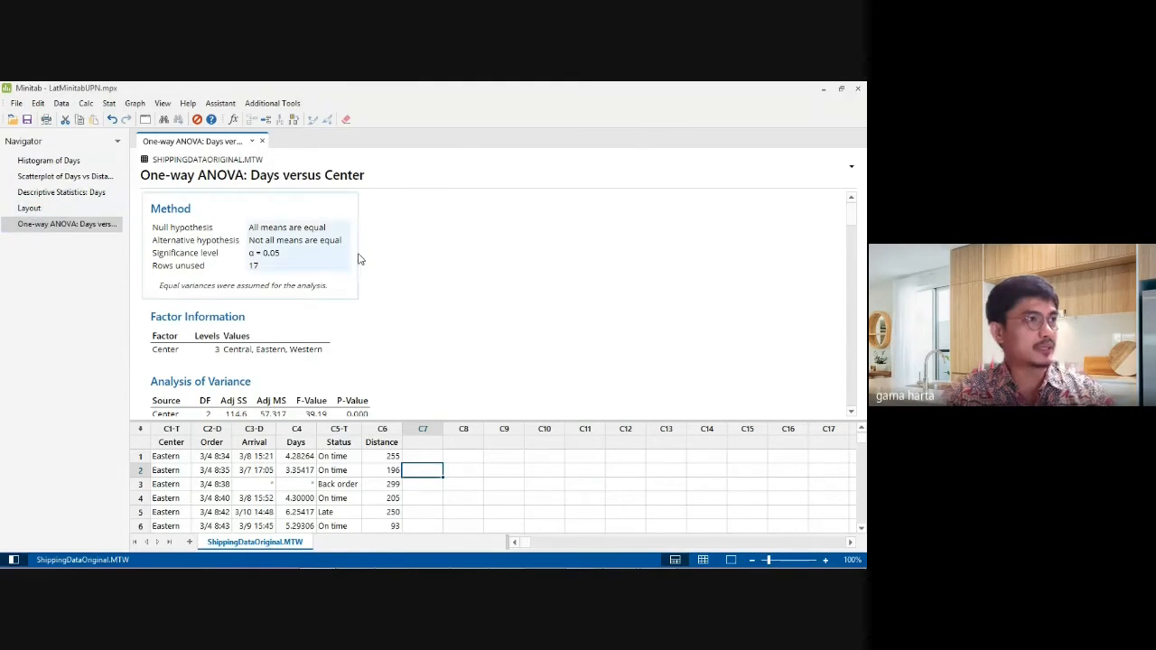
pyautogui.click(406, 268)
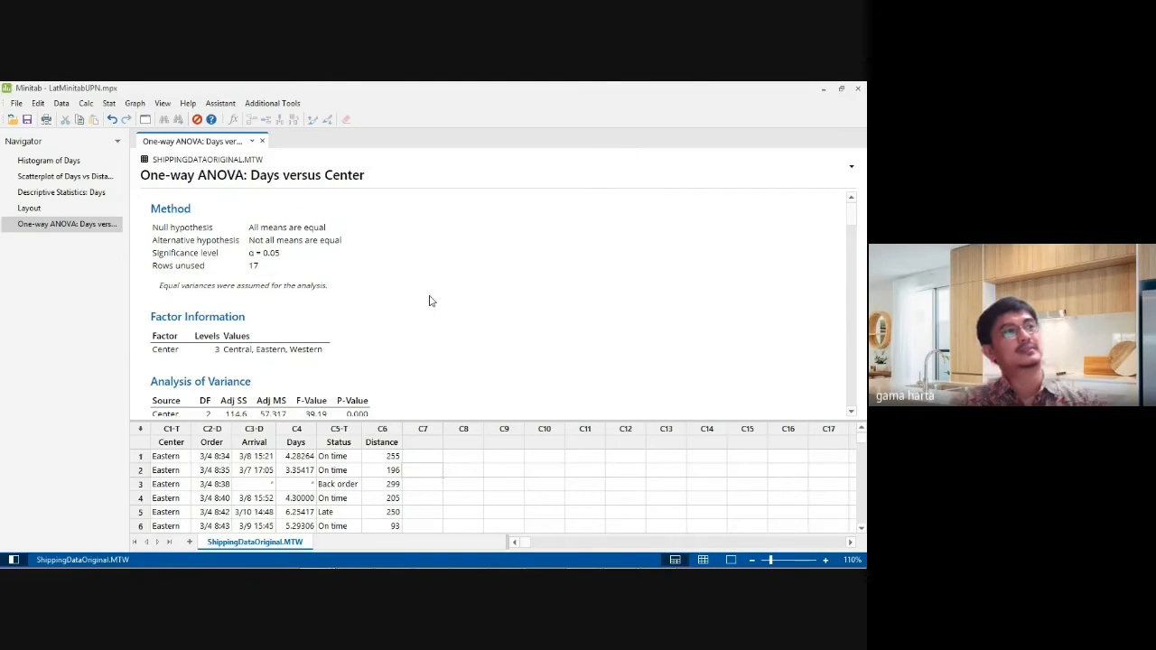
pyautogui.scroll(-3, 430, 301)
pyautogui.scroll(2, 430, 301)
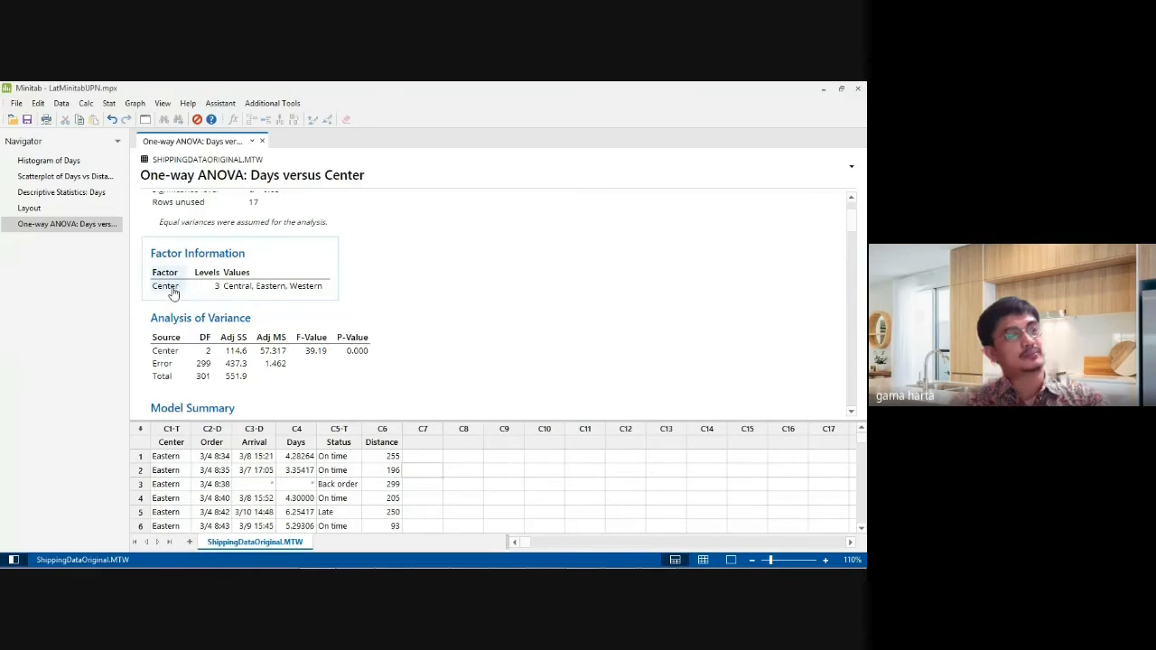
pyautogui.scroll(-3, 405, 271)
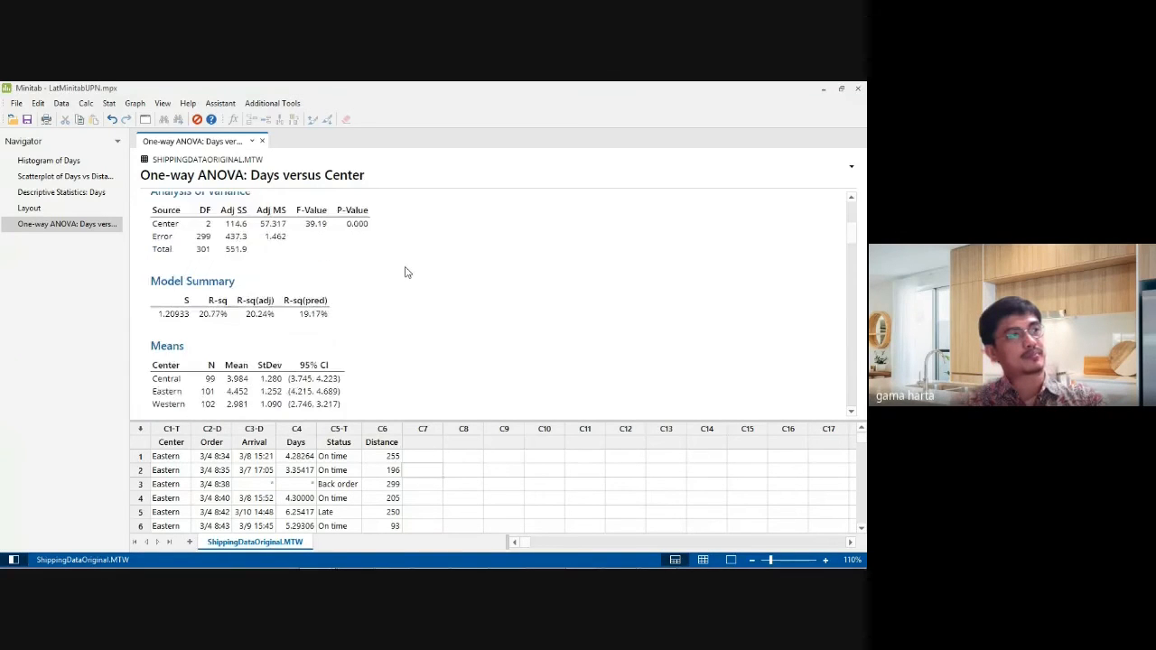
pyautogui.scroll(4, 199, 262)
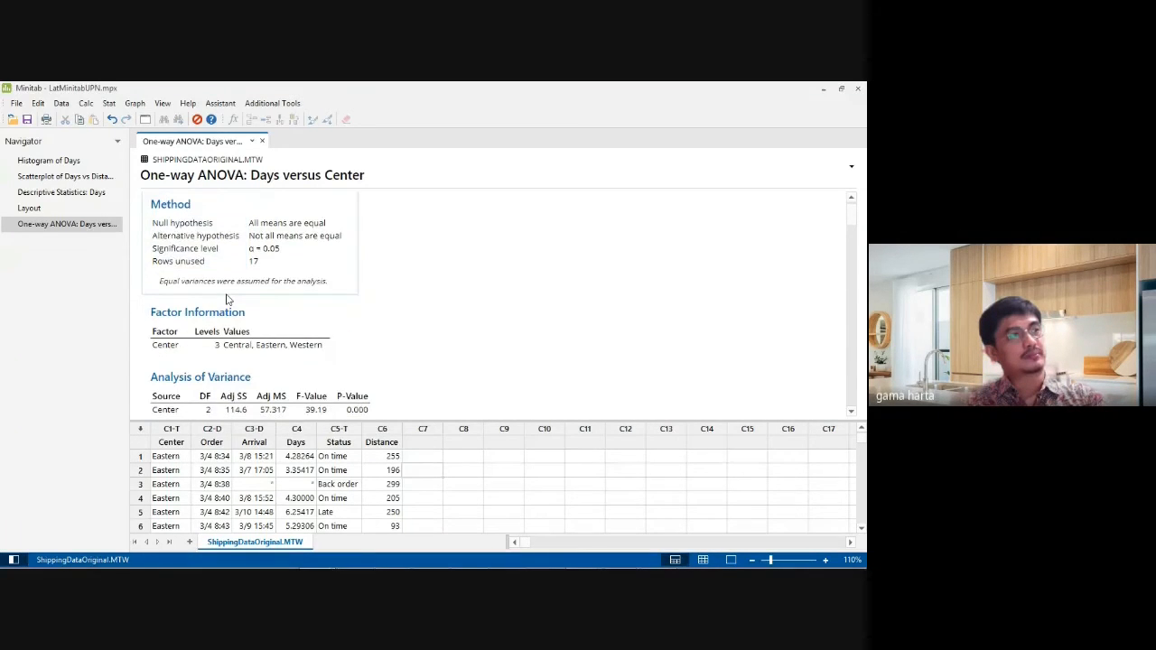
pyautogui.scroll(-1, 231, 298)
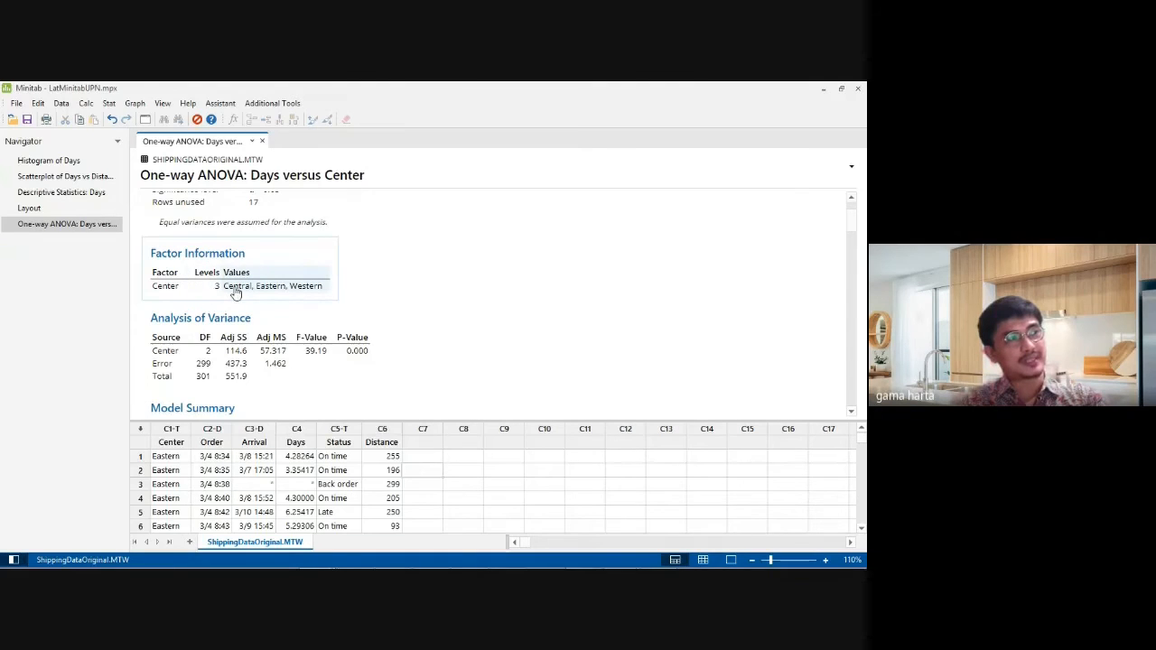
pyautogui.scroll(-1, 234, 292)
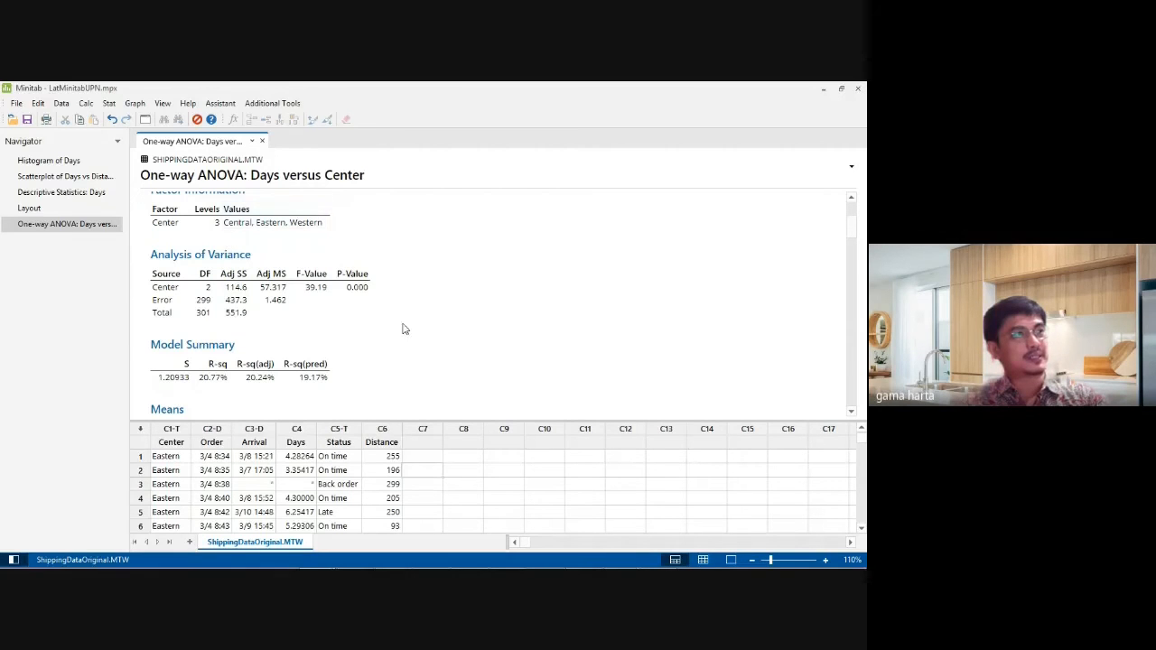
pyautogui.scroll(-1, 404, 338)
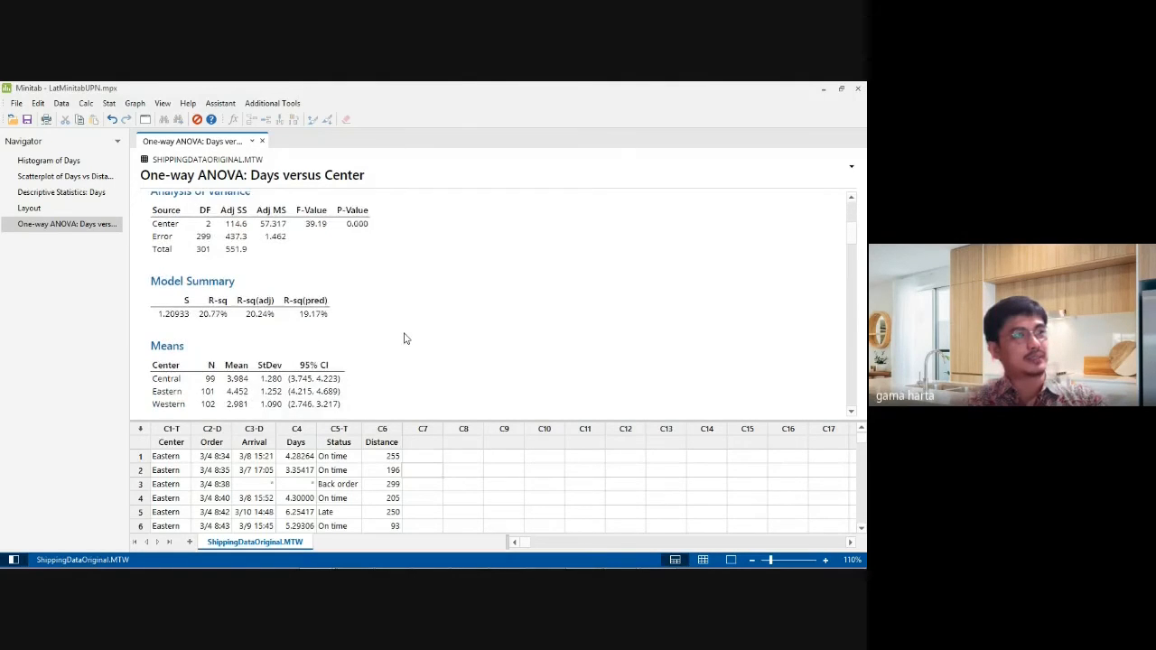
pyautogui.scroll(1, 404, 339)
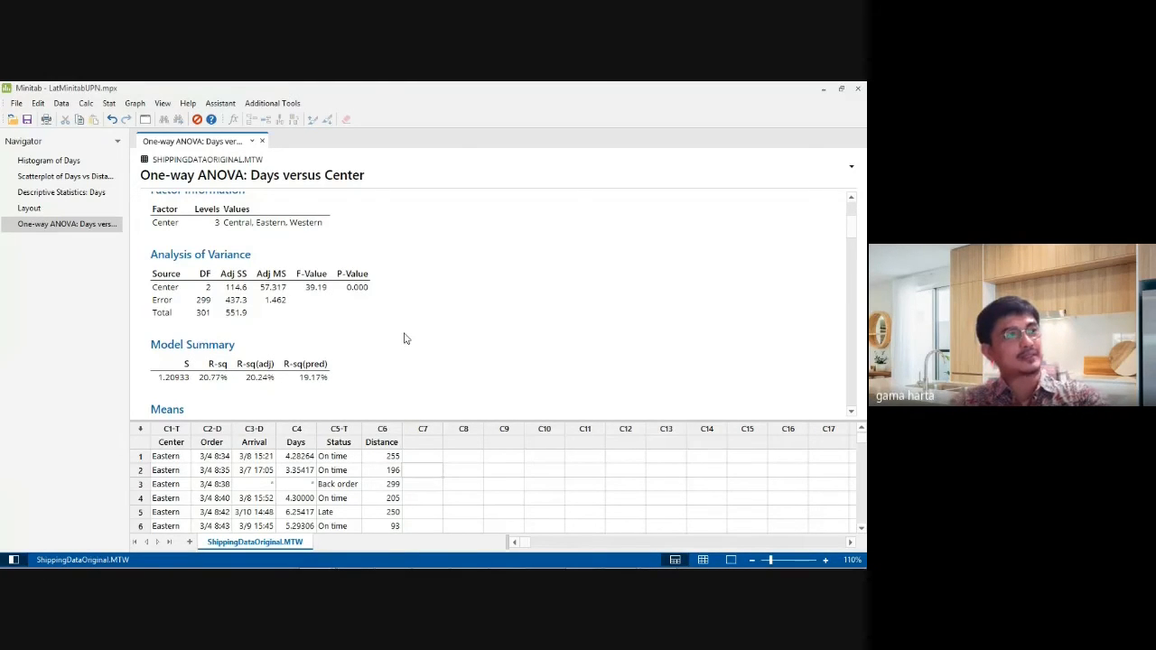
pyautogui.scroll(-2, 381, 357)
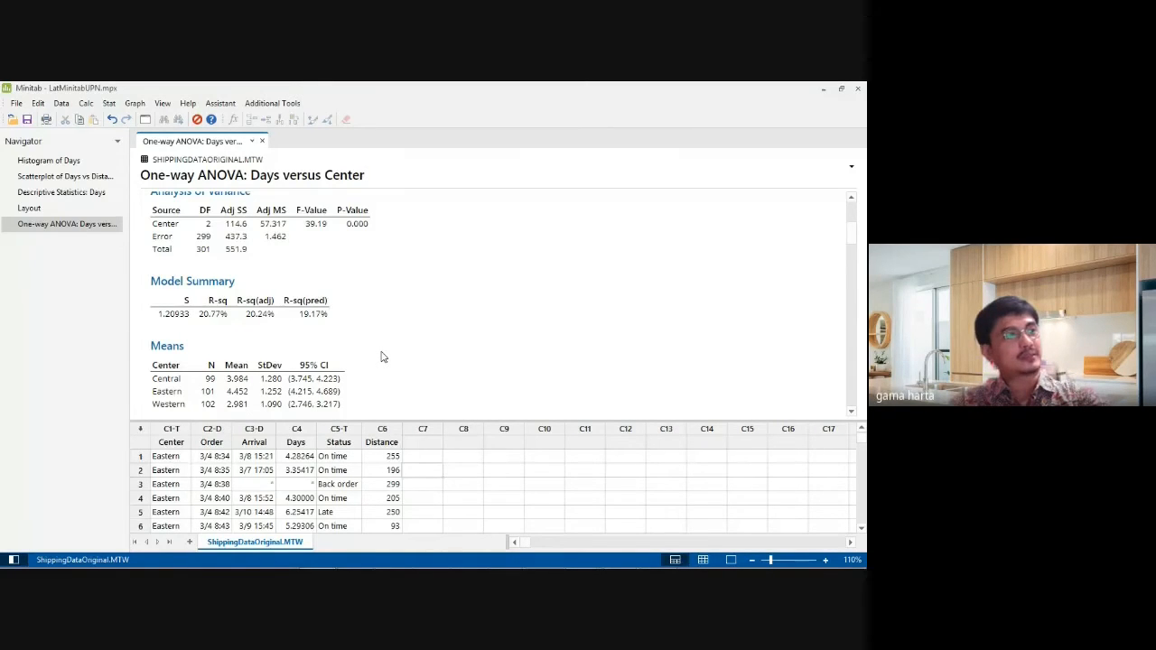
# - Examine the Tukey grouping table and the simultaneous confidence interval plot for differences of means
pyautogui.scroll(-6, 381, 357)
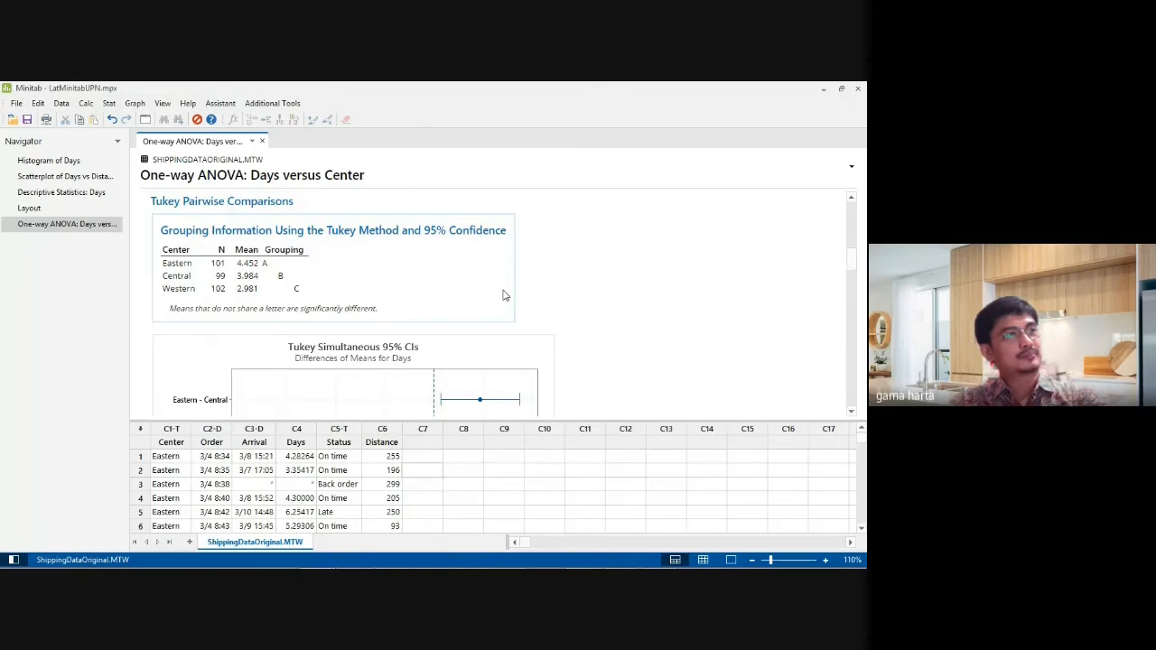
pyautogui.scroll(-2, 504, 296)
pyautogui.scroll(2, 504, 296)
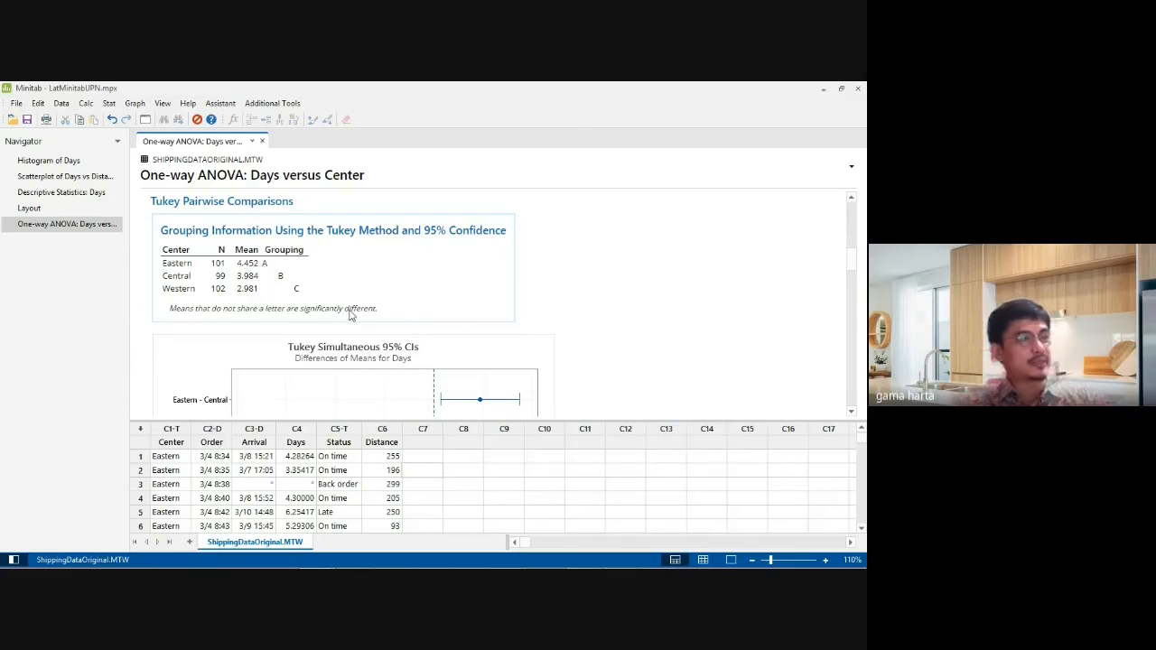
pyautogui.scroll(-3, 552, 310)
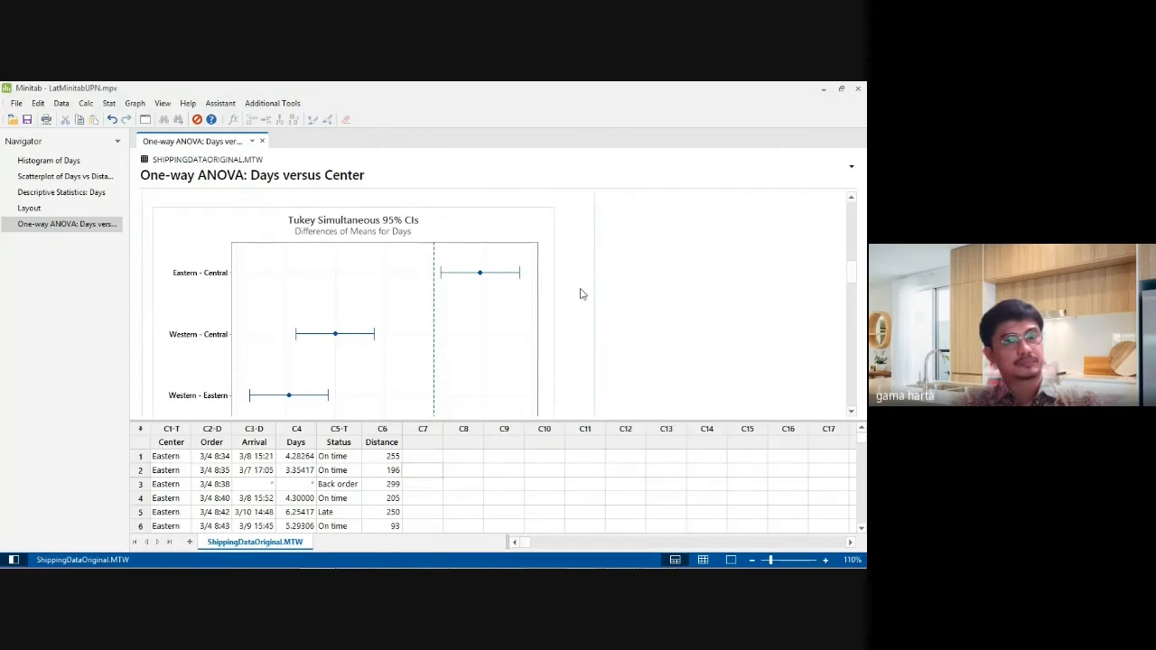
pyautogui.scroll(3, 480, 322)
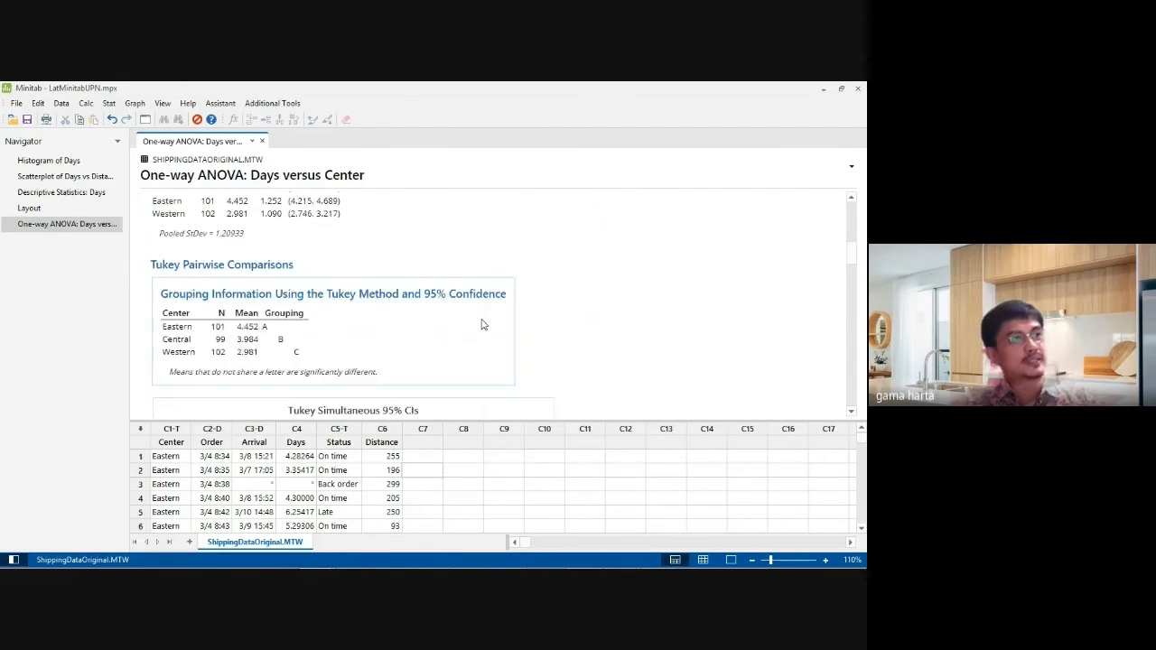
pyautogui.scroll(-4, 479, 322)
# - Compare the null and alternative hypotheses and significance level with the P-value in the Analysis of Variance table
pyautogui.scroll(15, 482, 325)
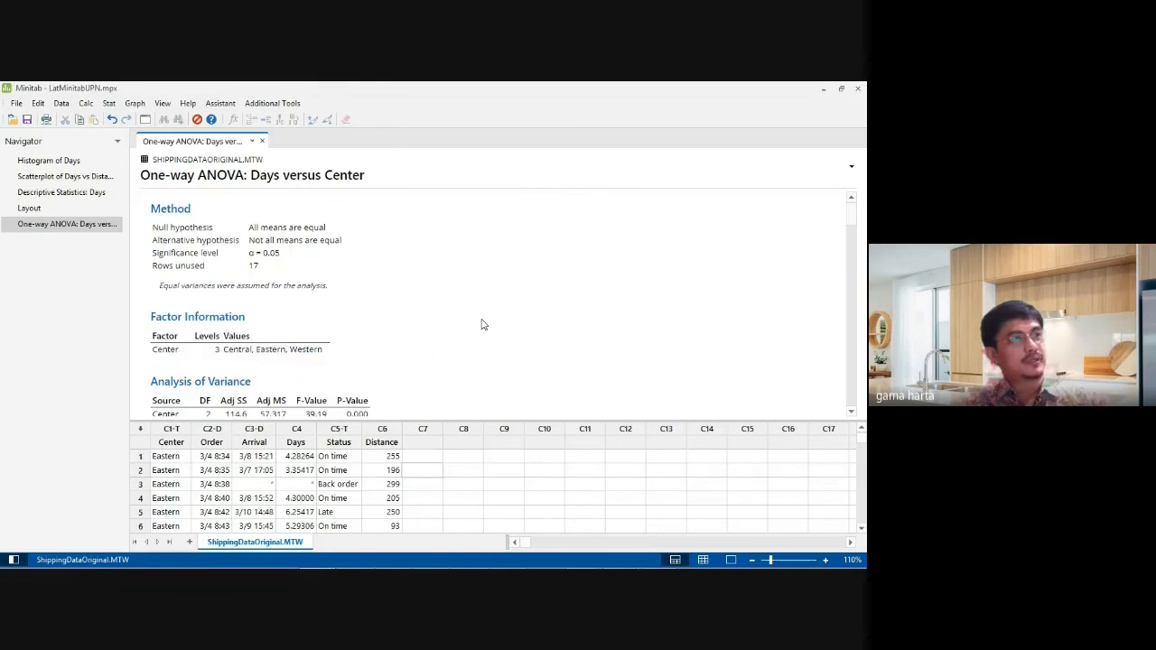
pyautogui.scroll(-3, 481, 323)
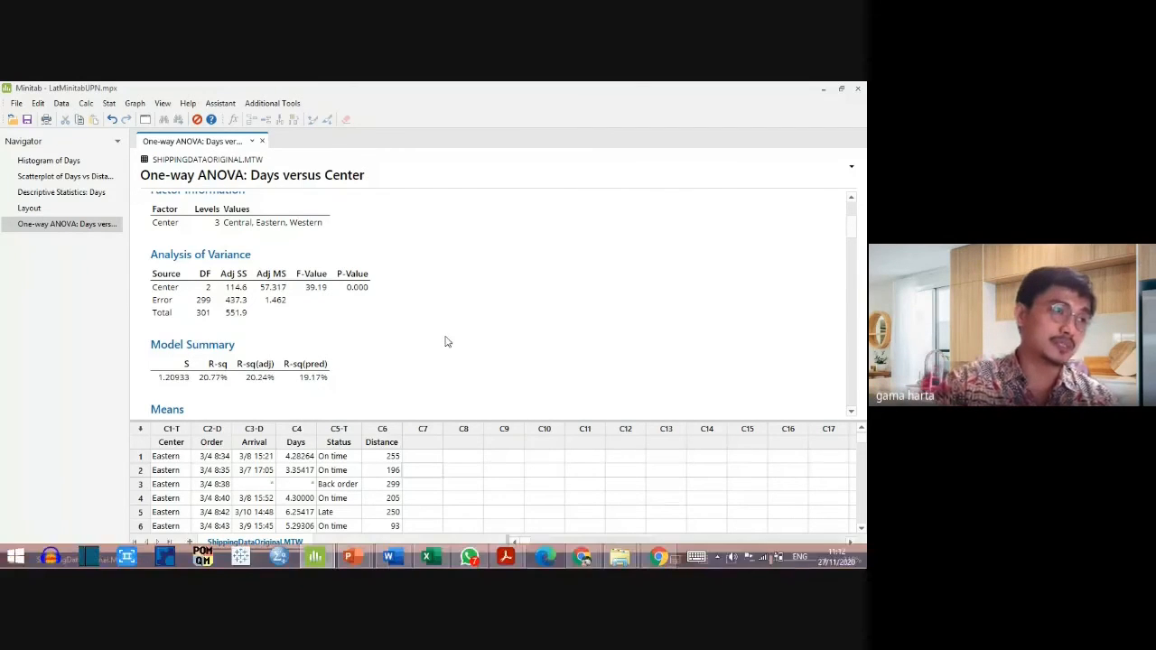
pyautogui.scroll(3, 446, 342)
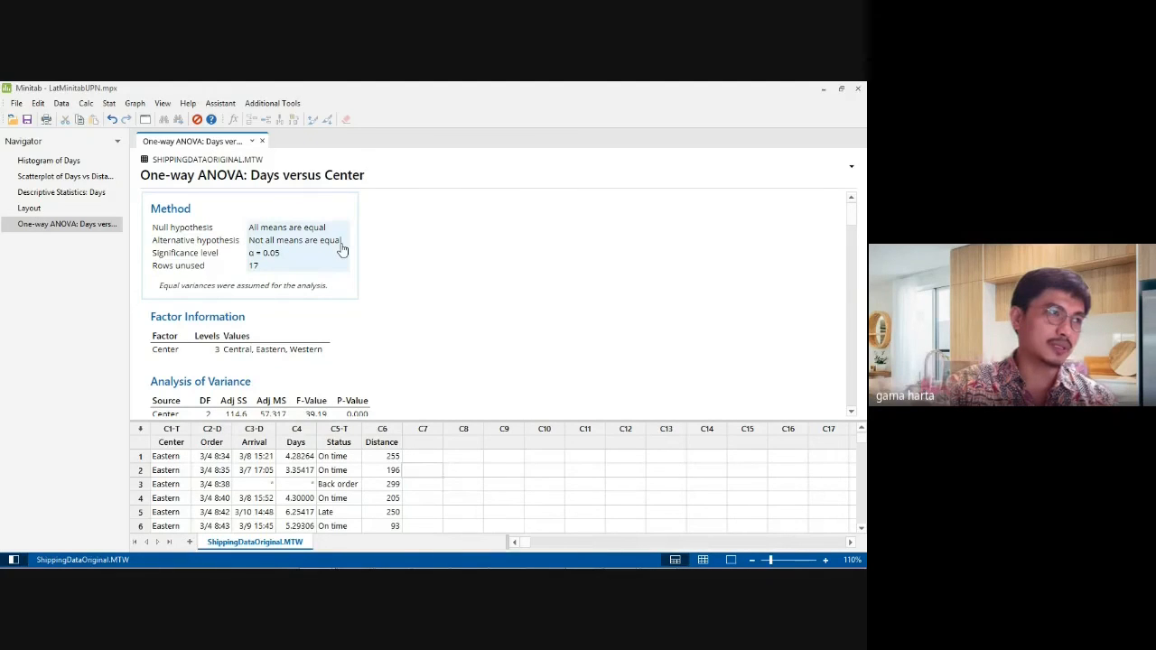
pyautogui.scroll(-4, 434, 263)
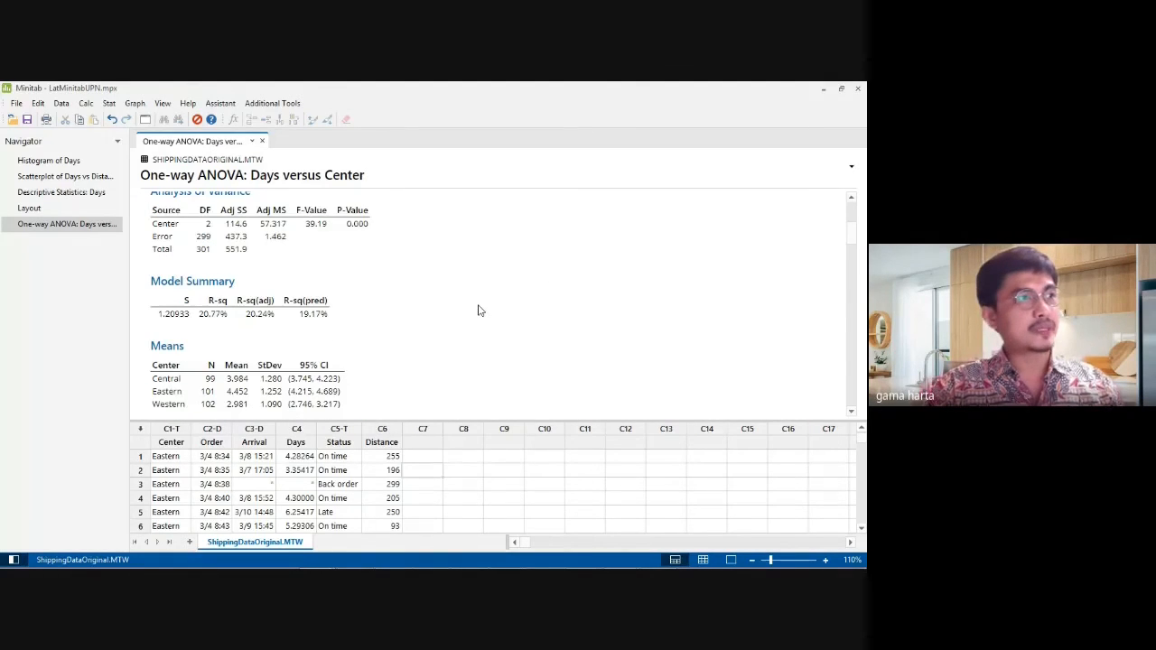